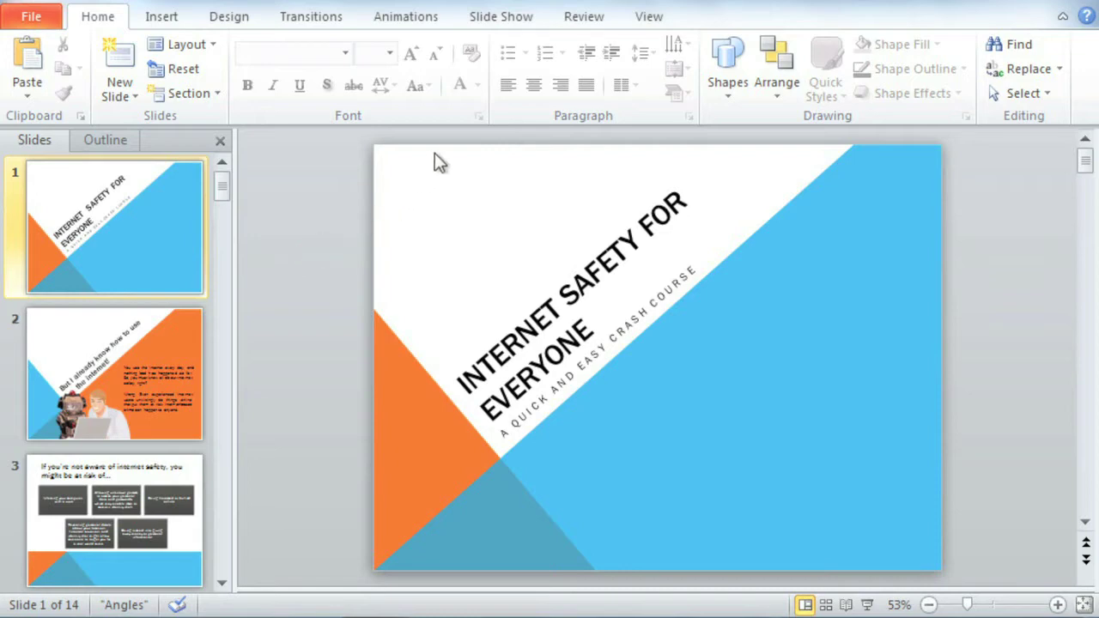
- Broadcast the deck online through the broadcast service and start presenting the slide show
click(514, 22)
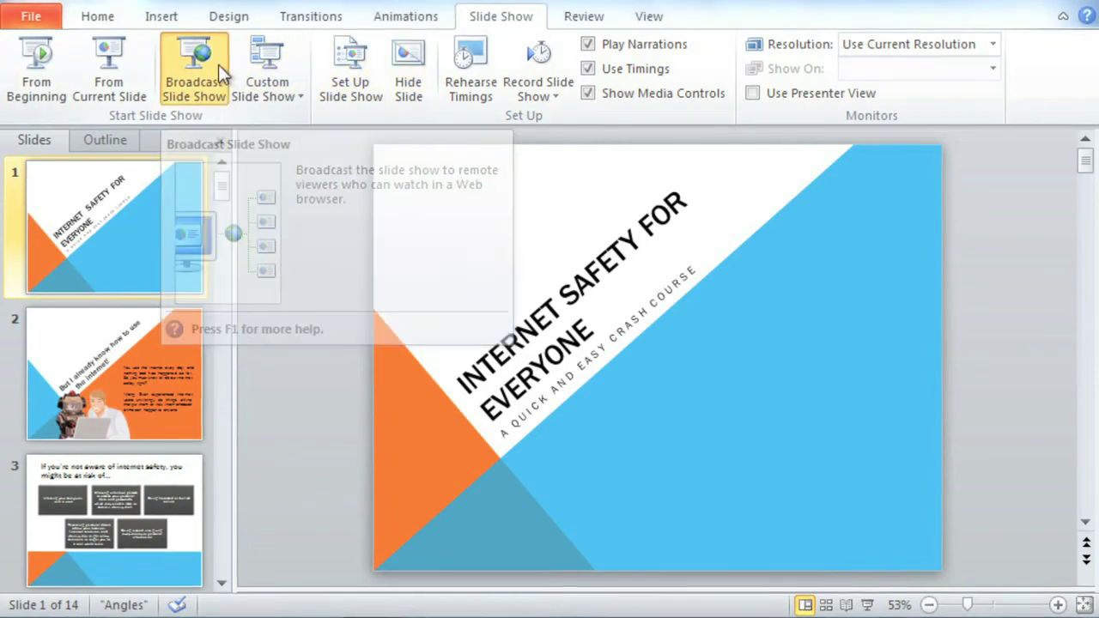
click(218, 67)
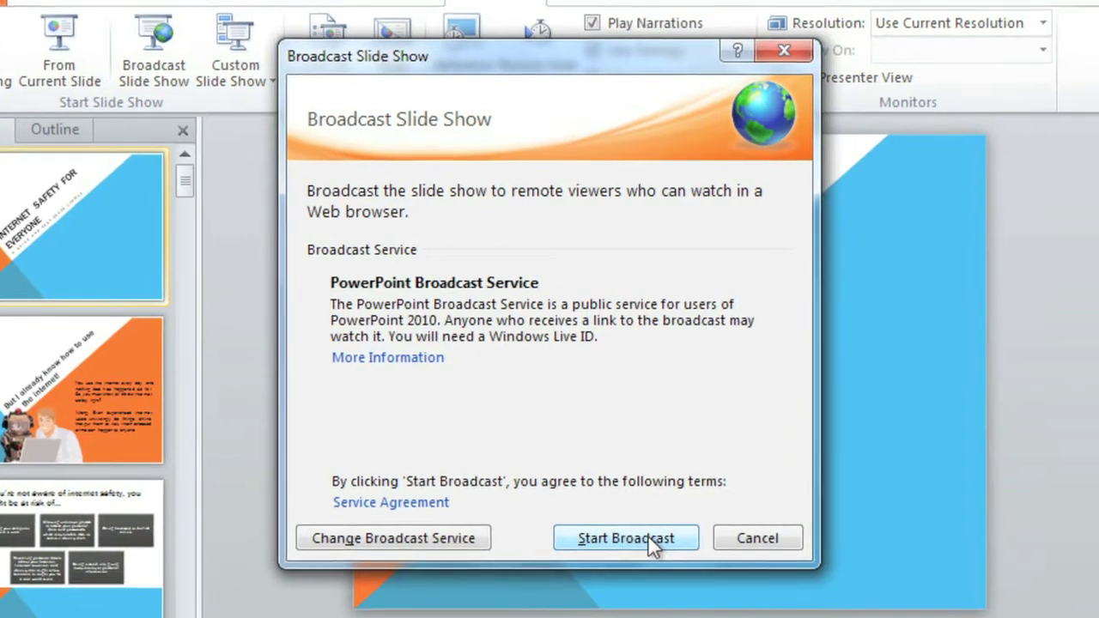
click(648, 532)
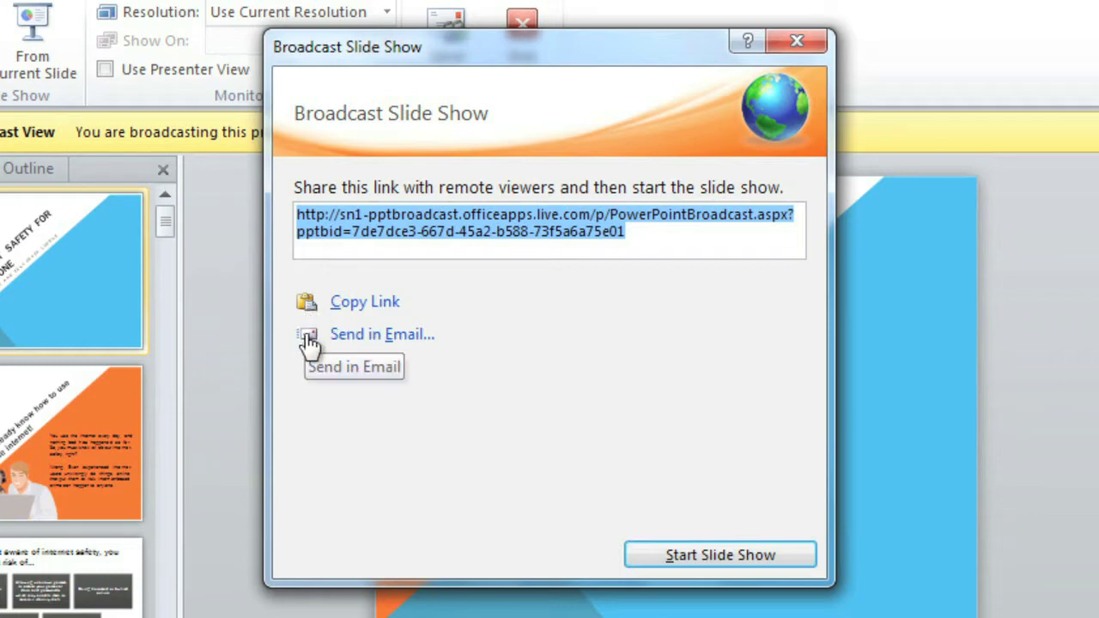
click(646, 556)
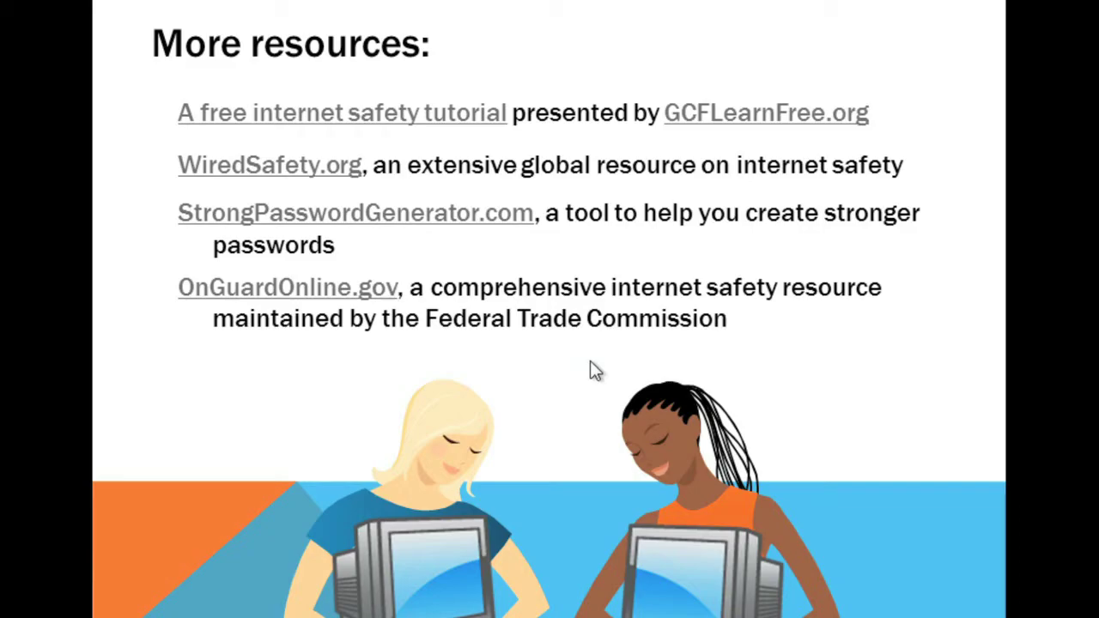
- Exit the full-screen show and end the online broadcast for all viewers
key(Escape)
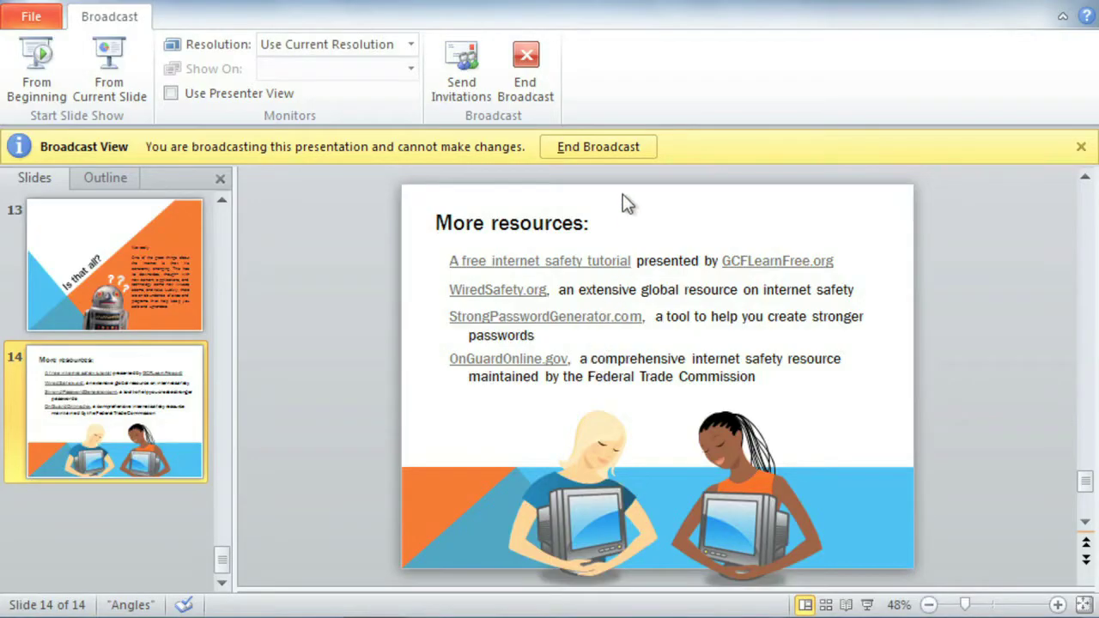
click(629, 152)
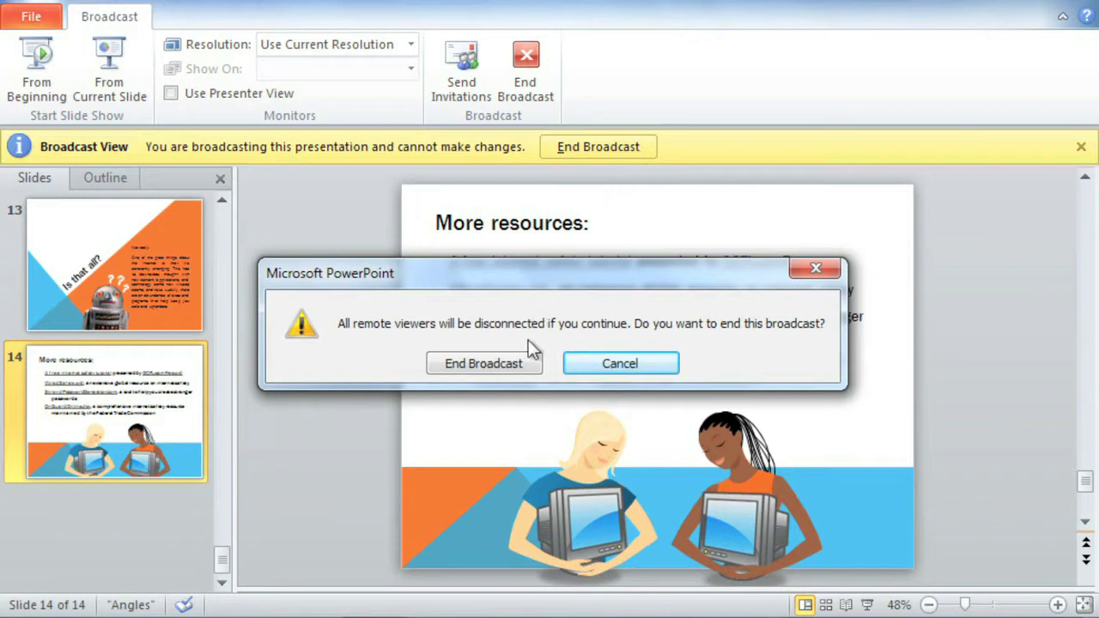
click(486, 364)
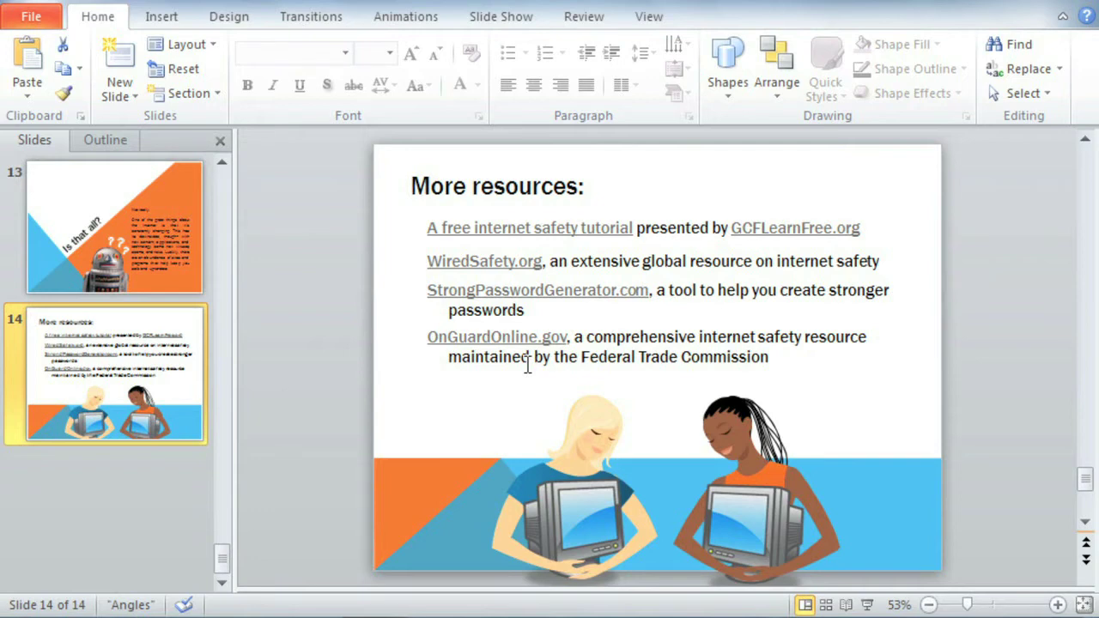
- Start a video export from Save & Send with Internet & DVD quality
click(54, 26)
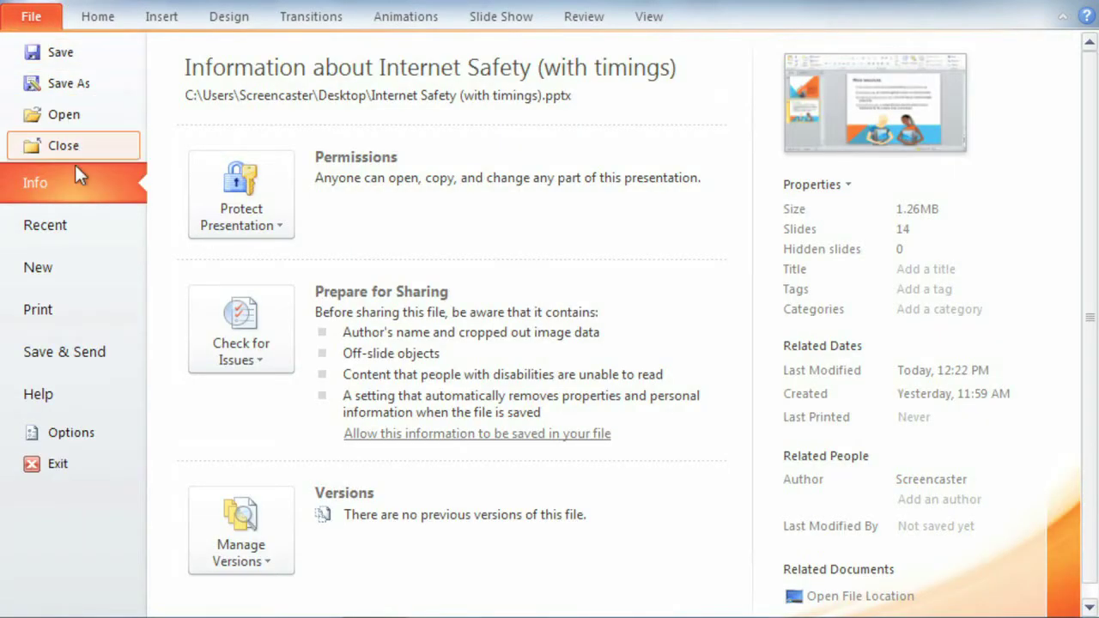
click(128, 350)
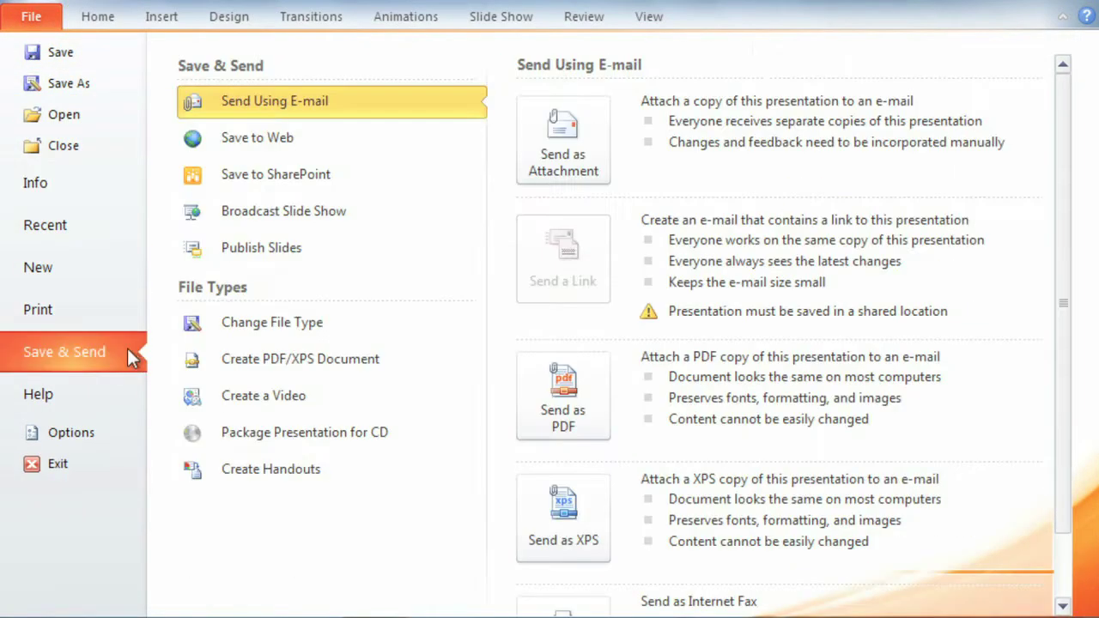
click(189, 400)
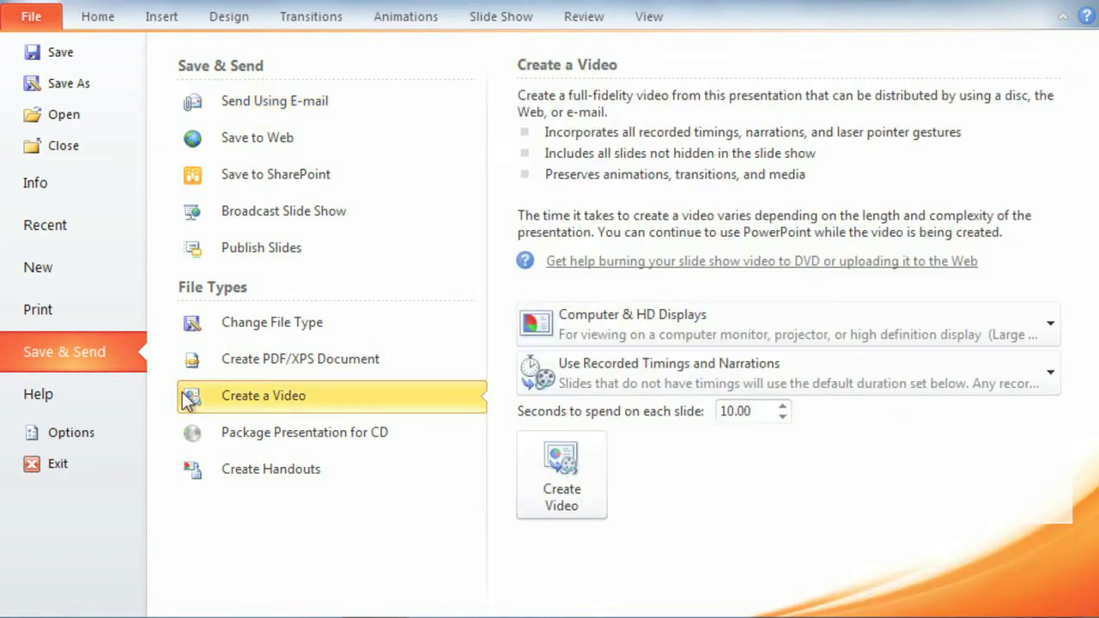
click(536, 337)
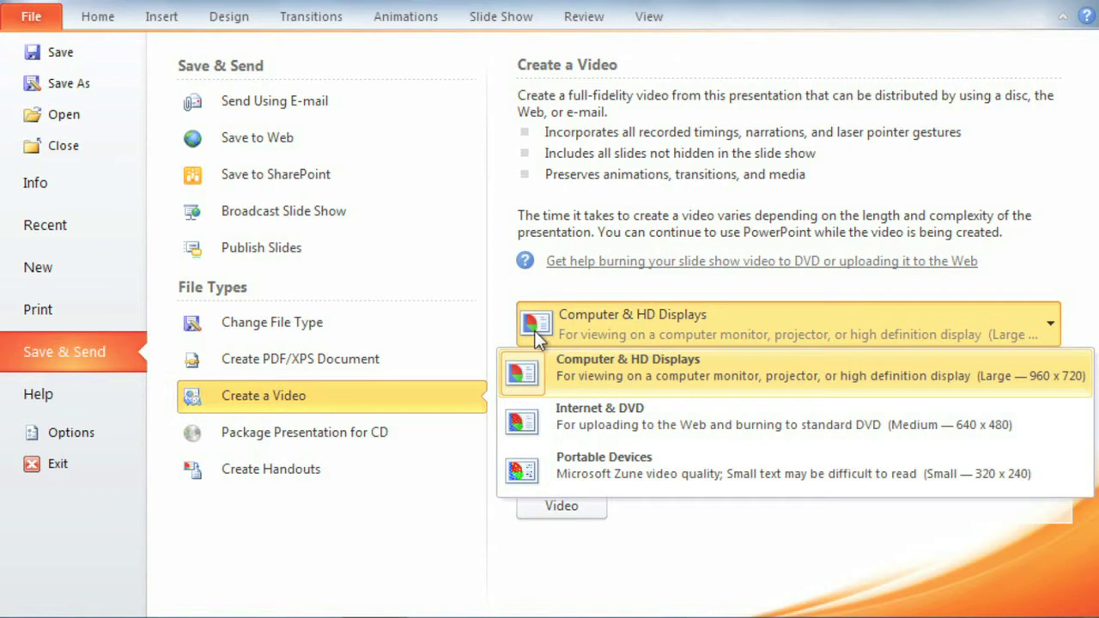
click(539, 423)
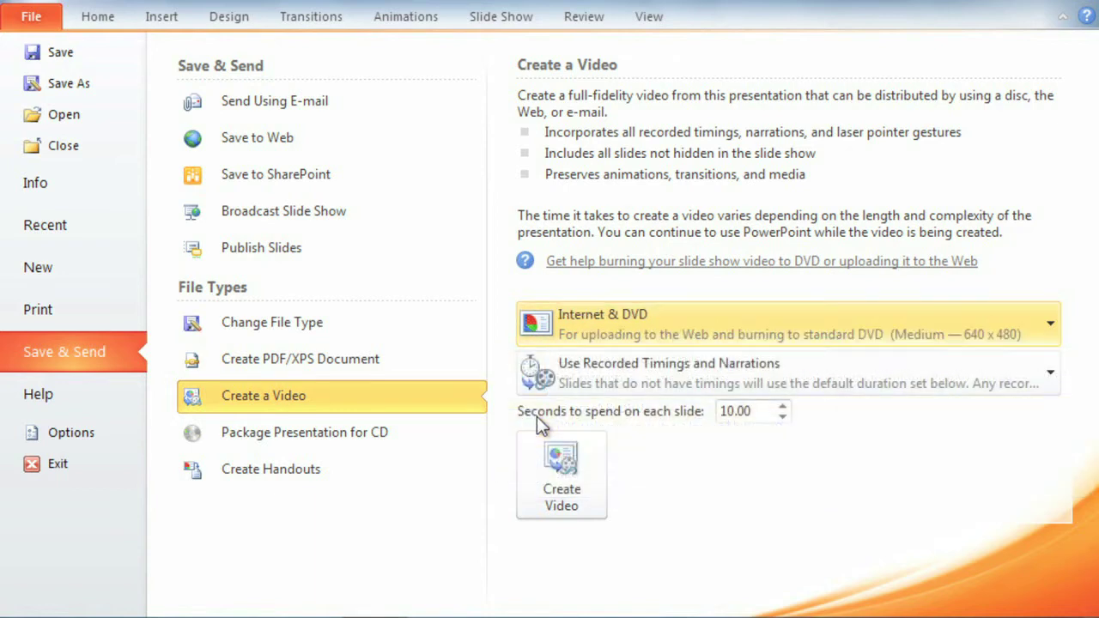
- Turn off recorded timings and narrations, set 15 seconds per slide, and create the video
click(559, 376)
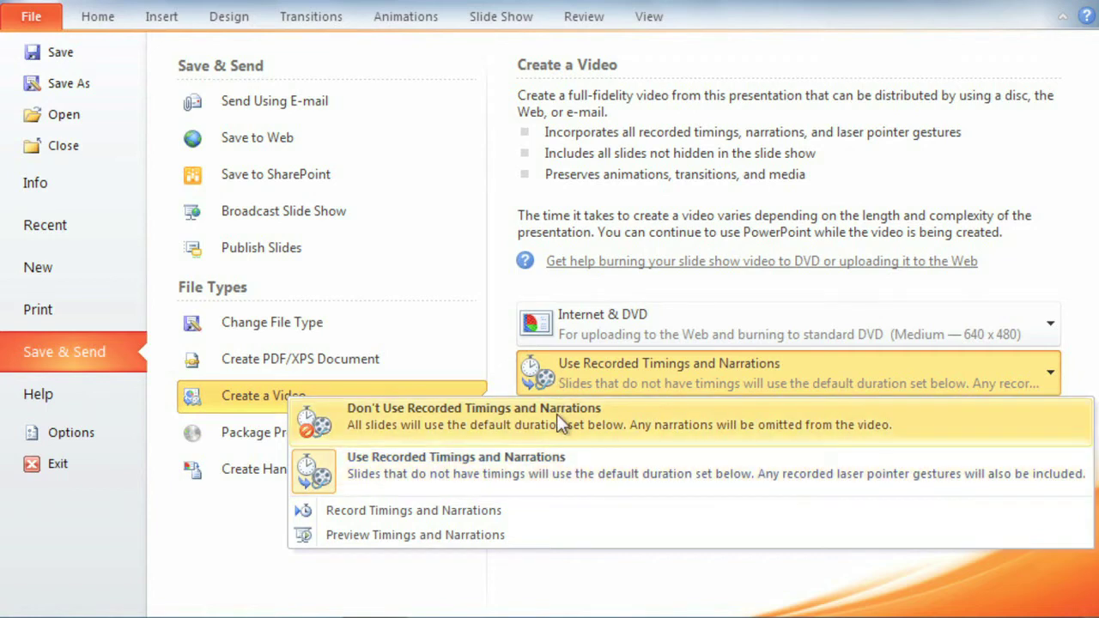
click(556, 415)
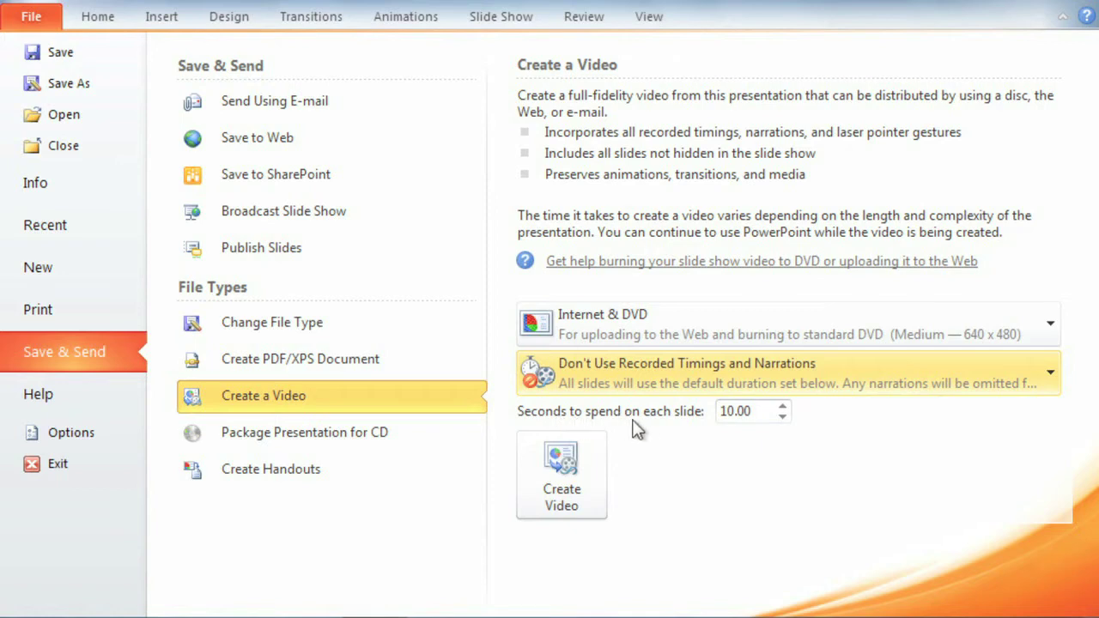
click(783, 408)
click(783, 408)
click(783, 408)
click(783, 408)
click(783, 408)
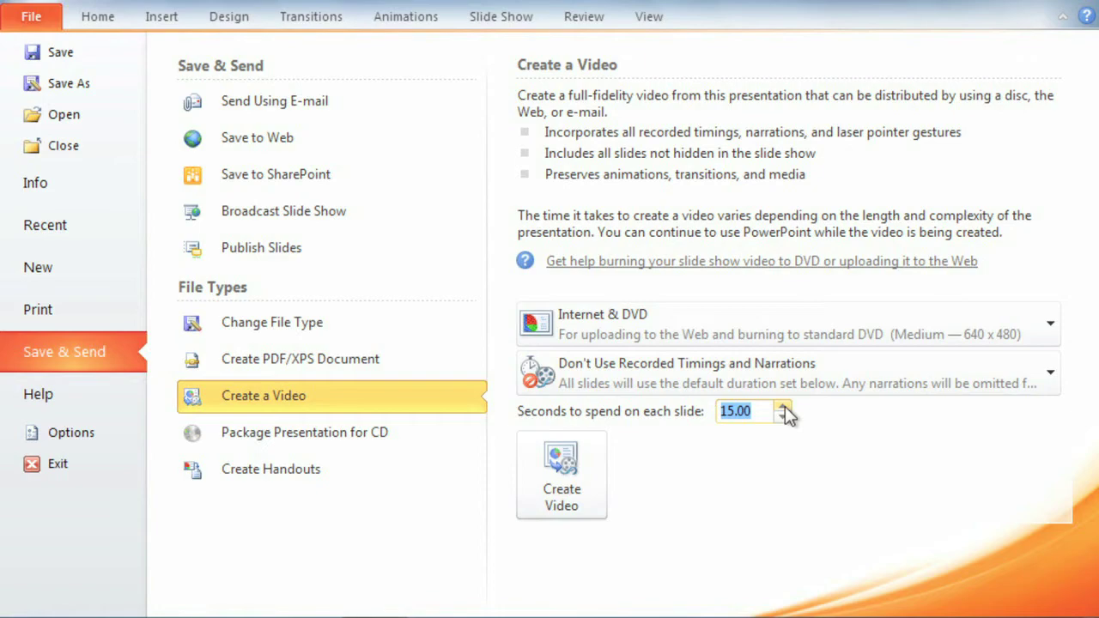
click(598, 447)
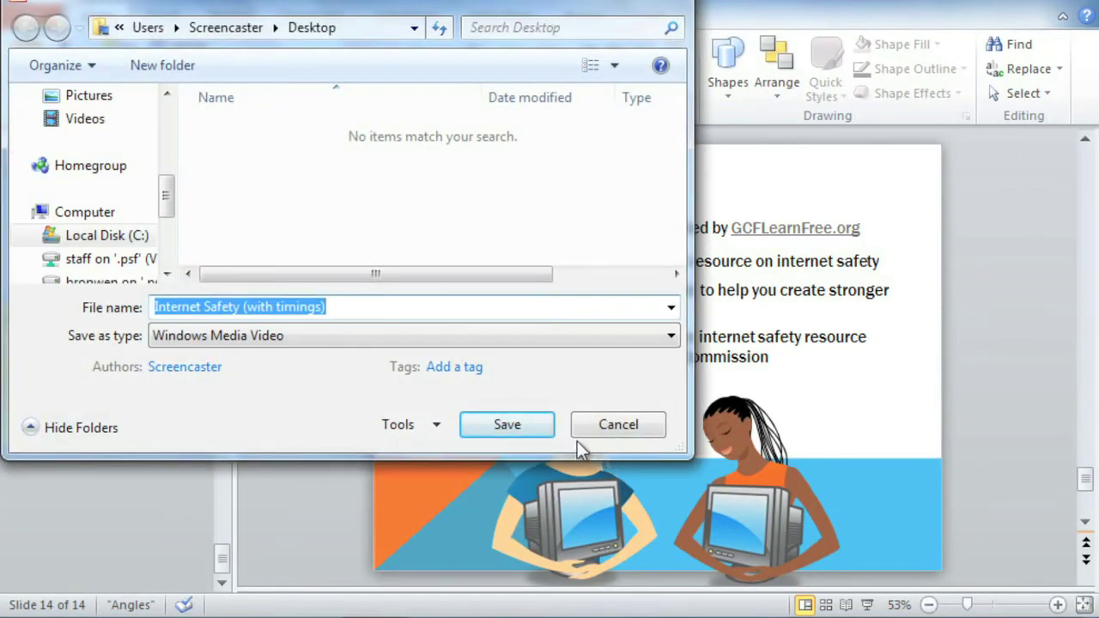
- Save the video as 'Internet Safety (with timings)' and open the Custom Slide Show choices
click(502, 431)
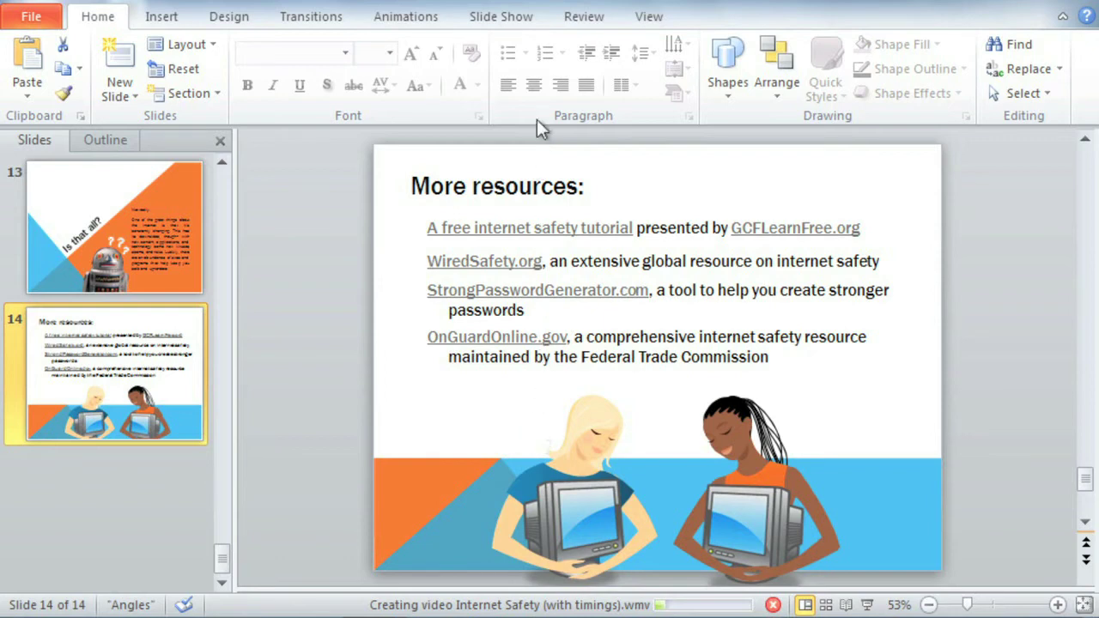
click(532, 26)
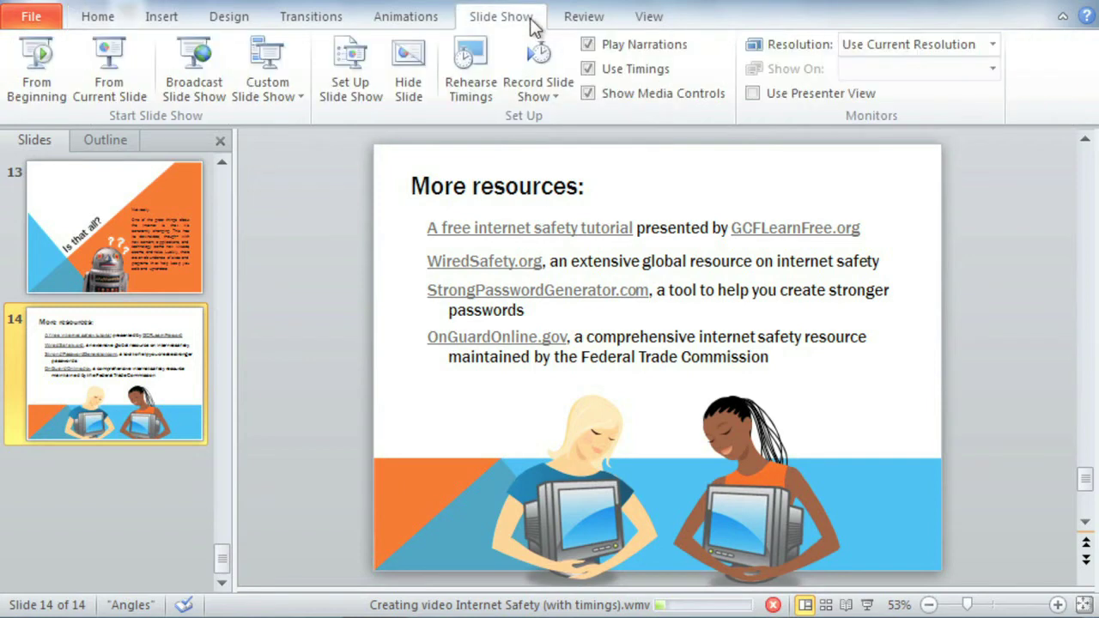
click(299, 74)
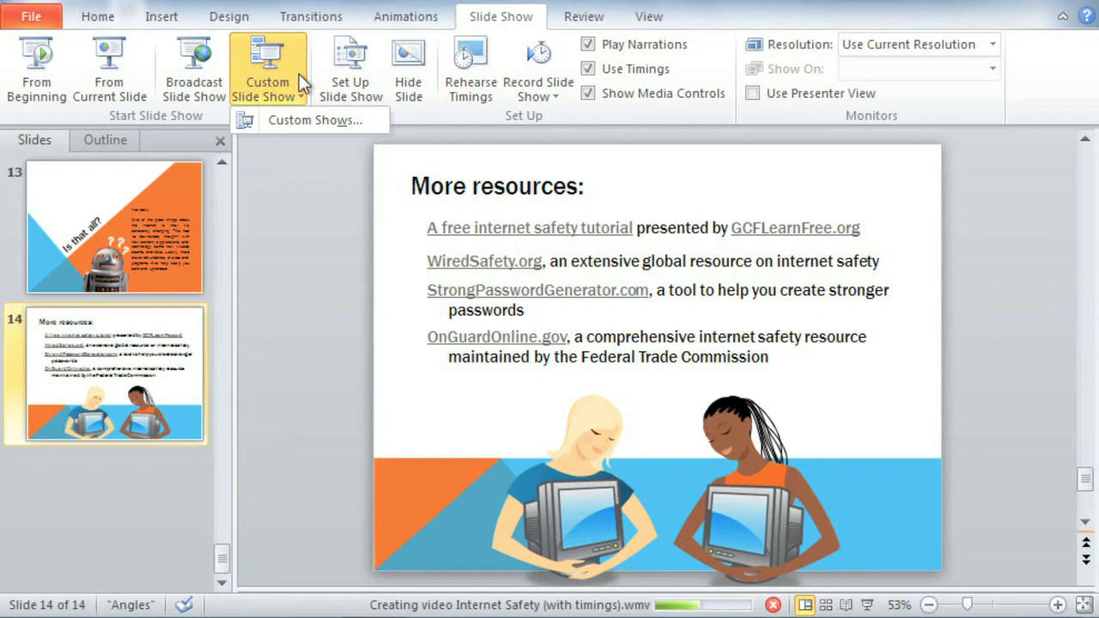
- Create a new custom show named 'Short Version (for Tech Team)'
click(300, 129)
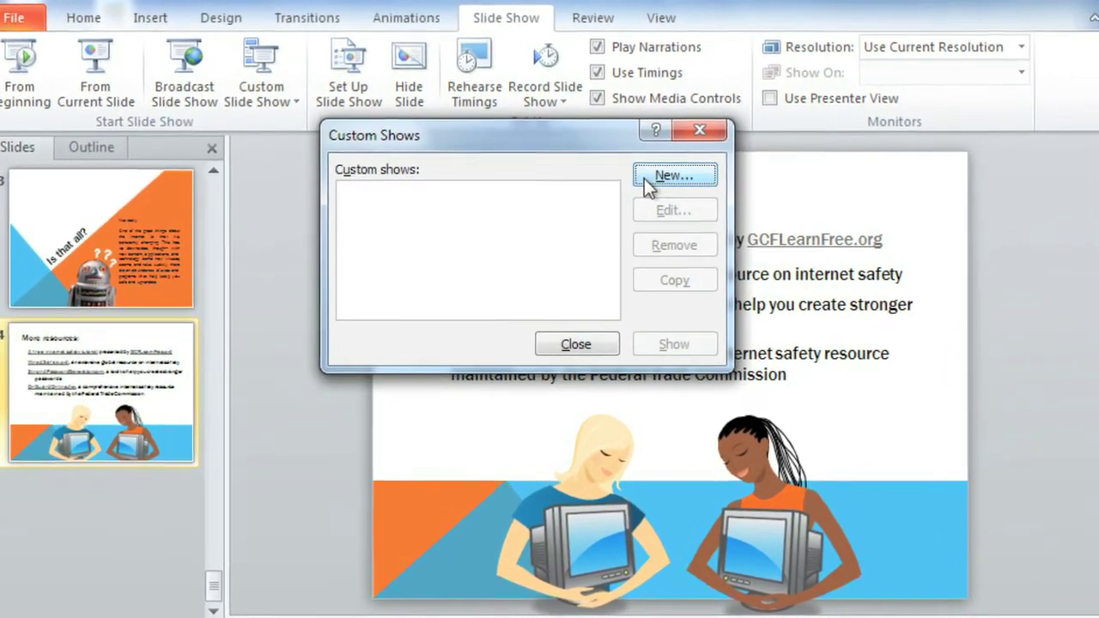
click(636, 172)
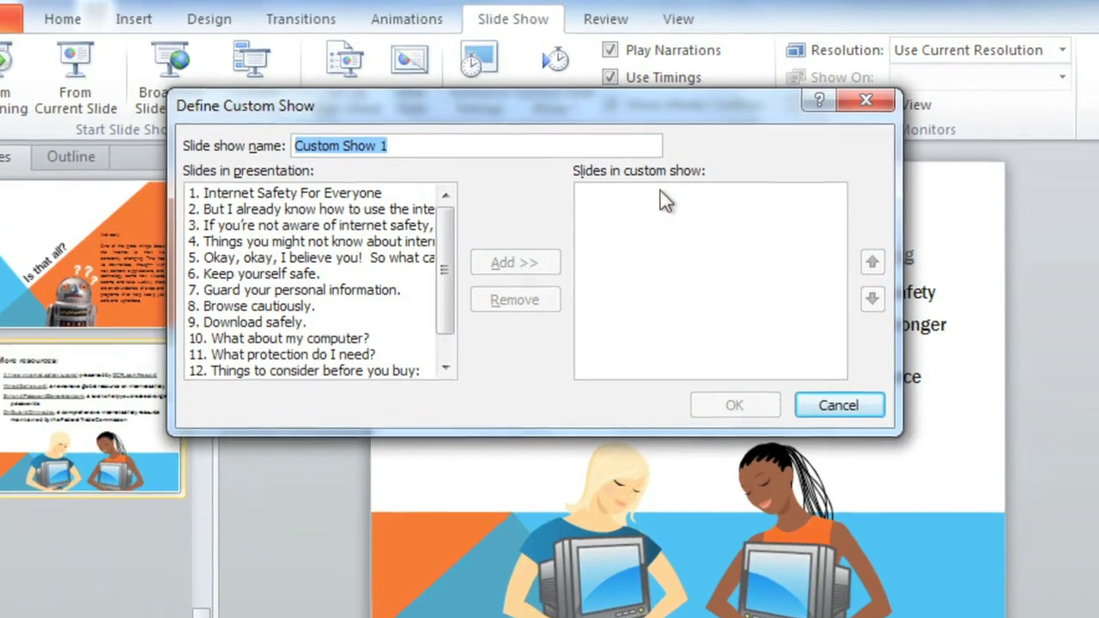
text(Short )
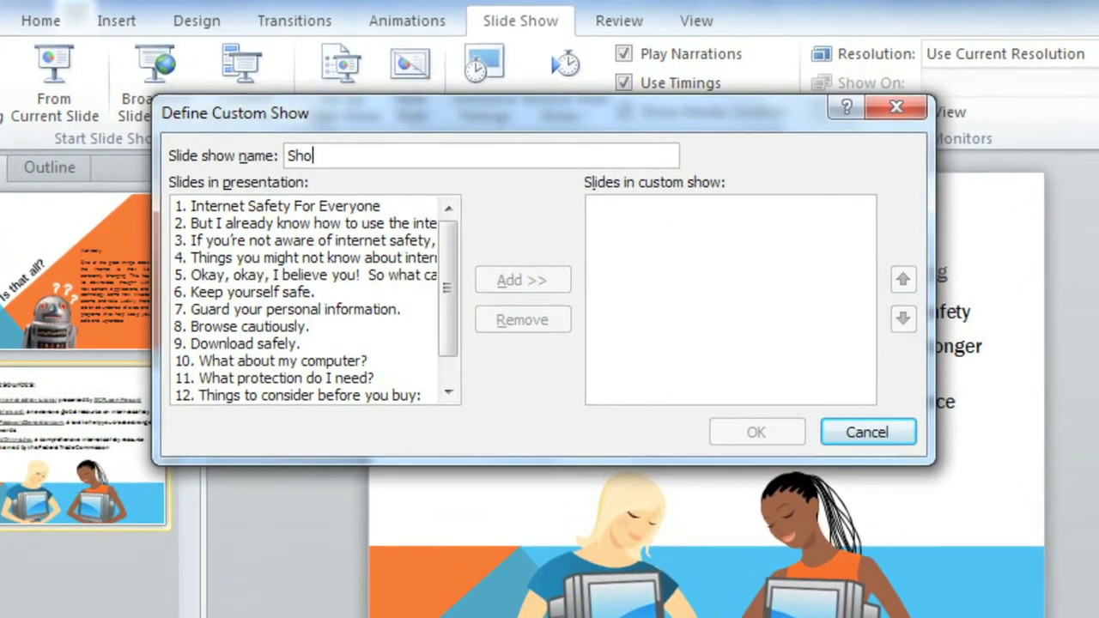
text(Version (for )
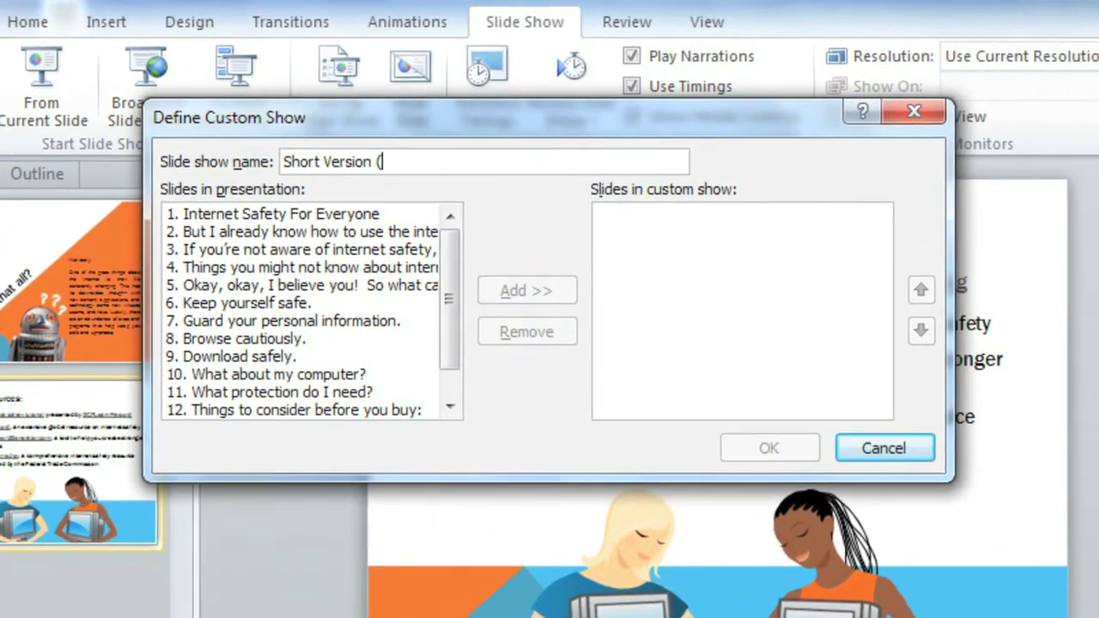
text(Tech Team))
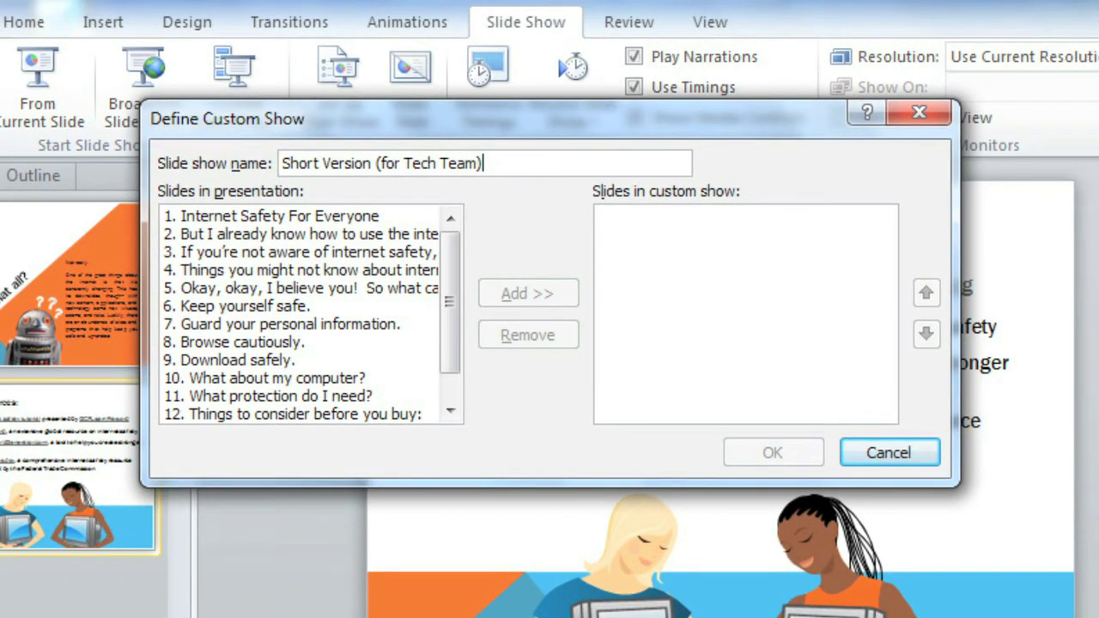
- Add slides 1, 4 and 6–9 to the custom show
click(403, 217)
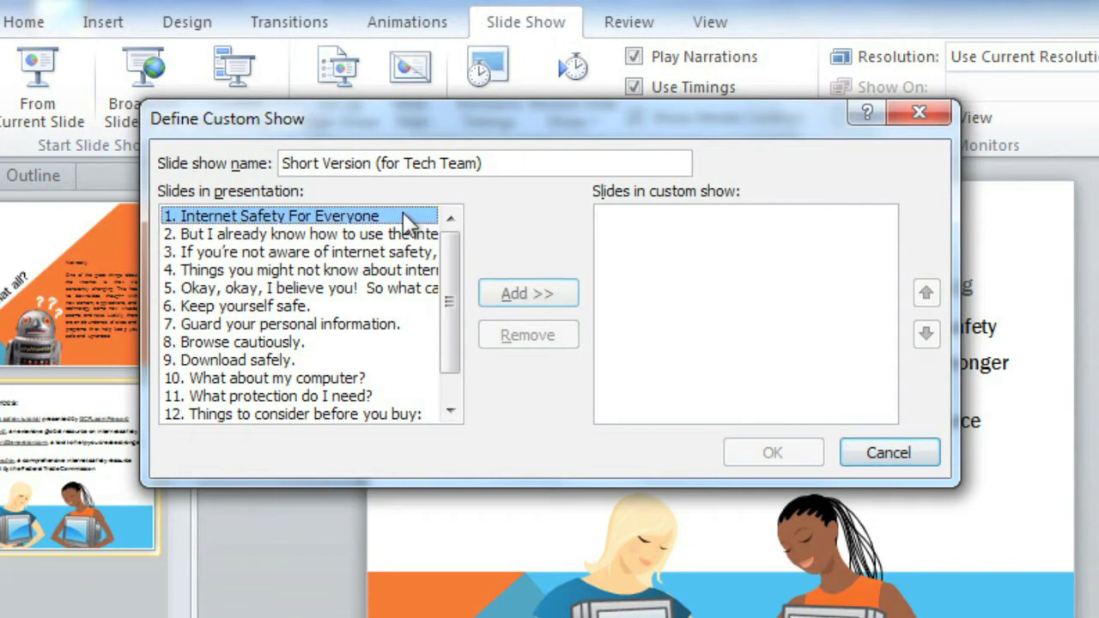
click(486, 292)
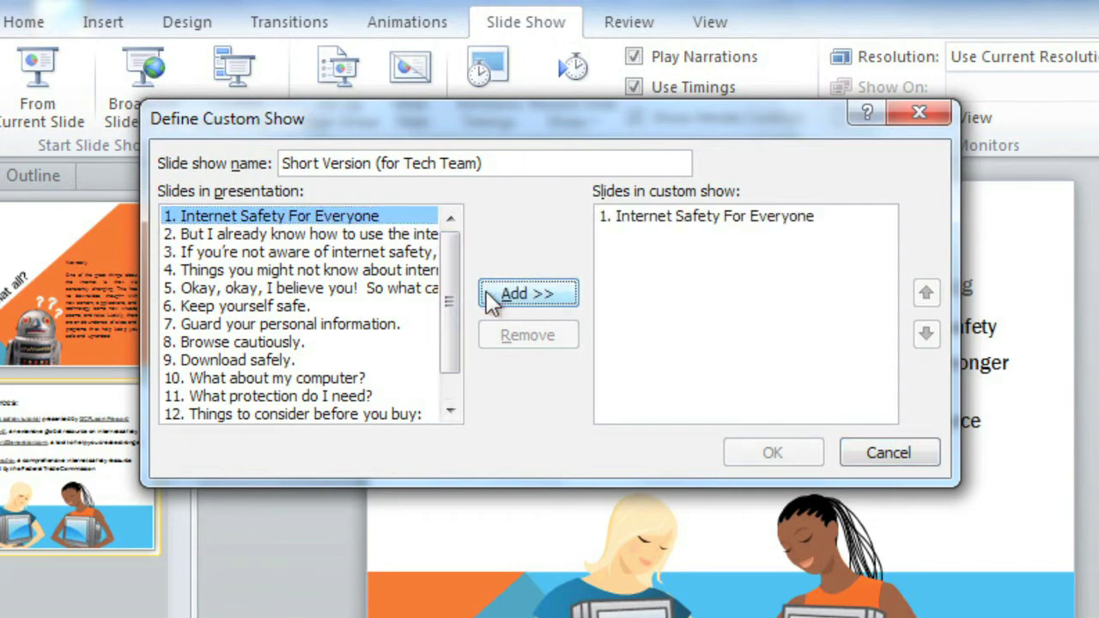
click(413, 273)
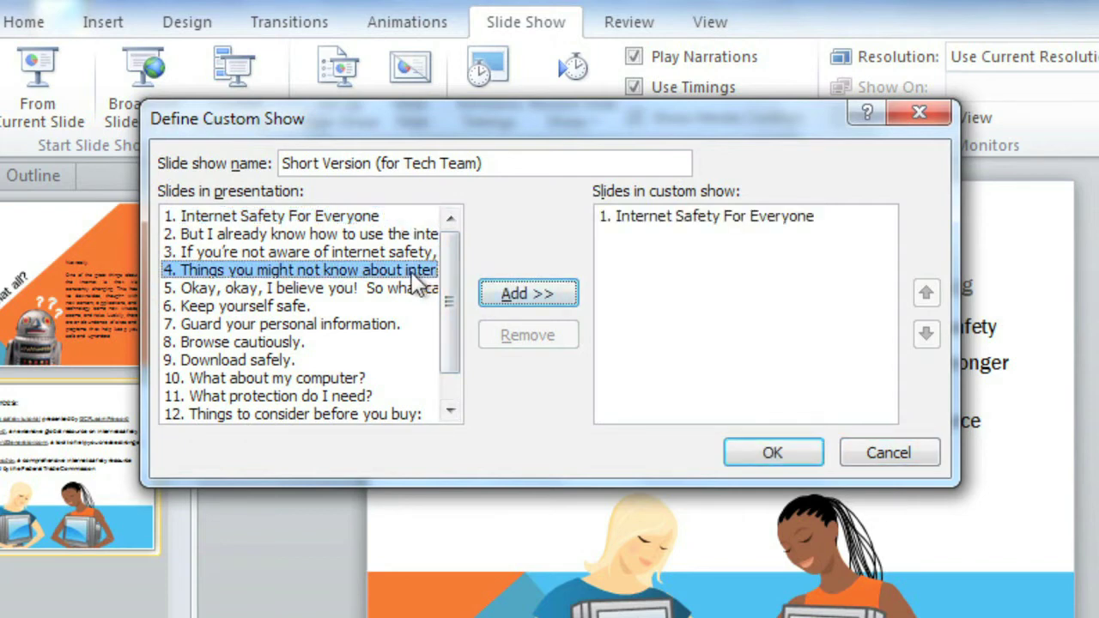
click(493, 292)
click(385, 305)
drag(383, 300, 386, 367)
click(575, 294)
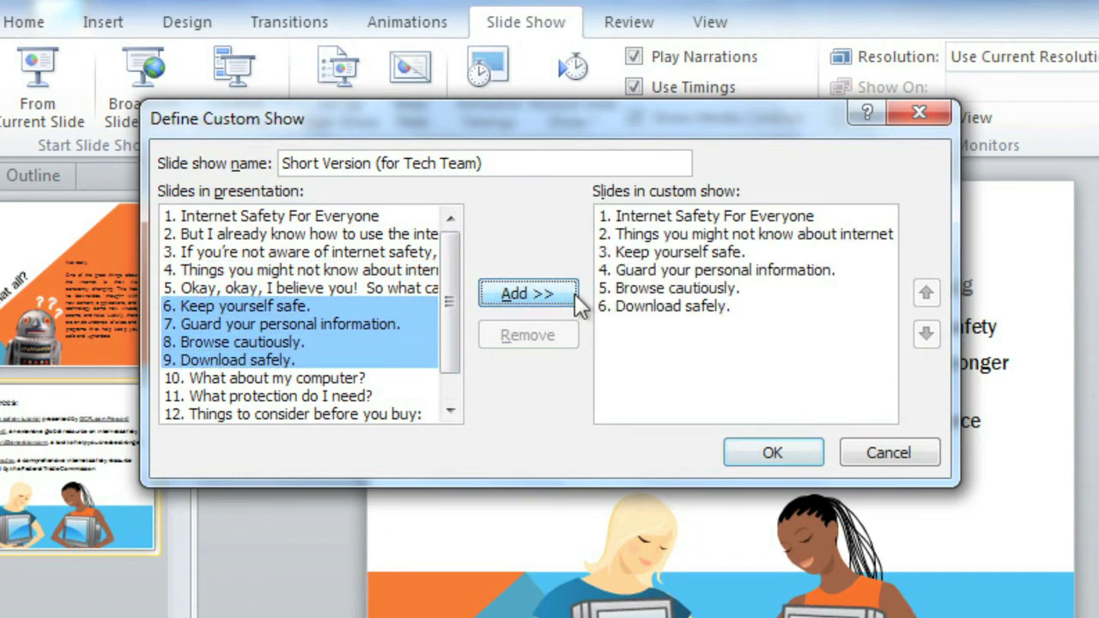
- Move 'Download safely.' up to third place and save the custom show
click(639, 306)
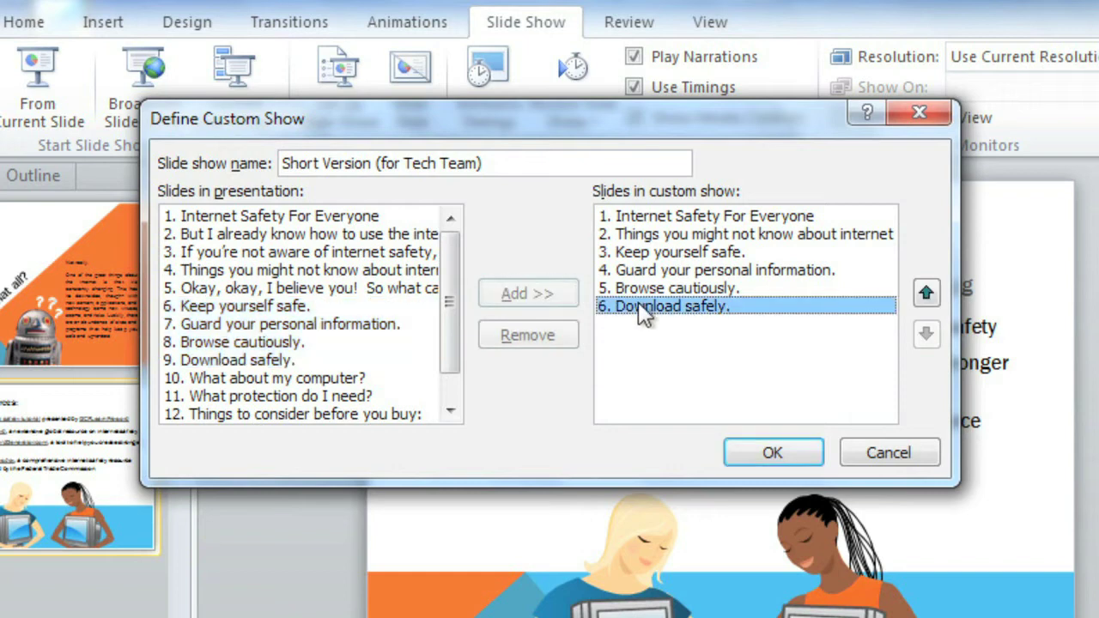
click(926, 295)
click(925, 294)
click(926, 295)
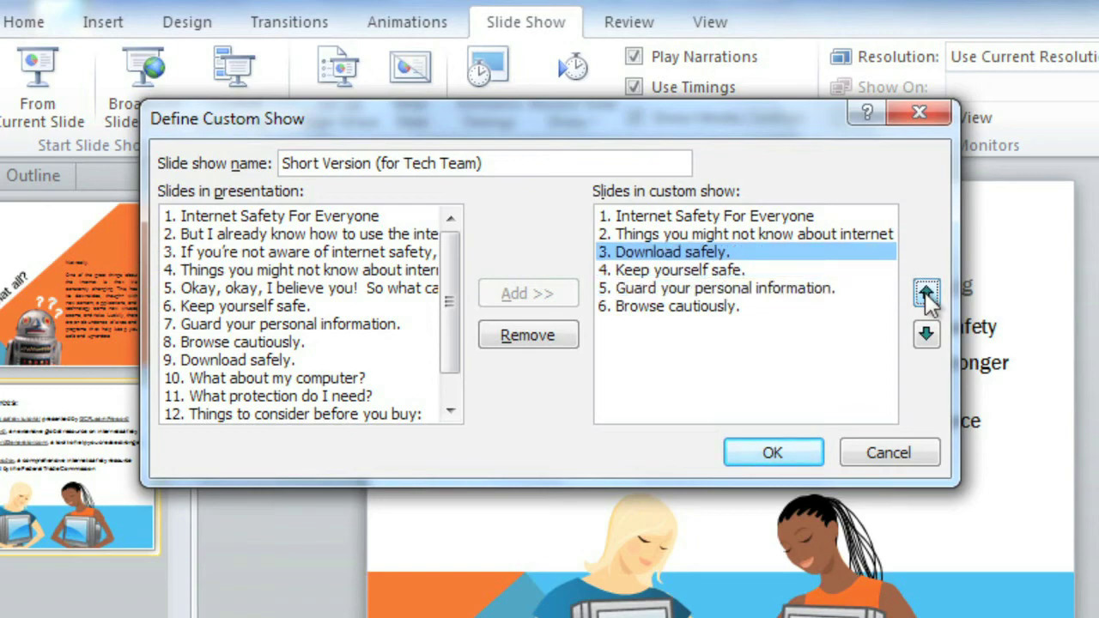
click(802, 450)
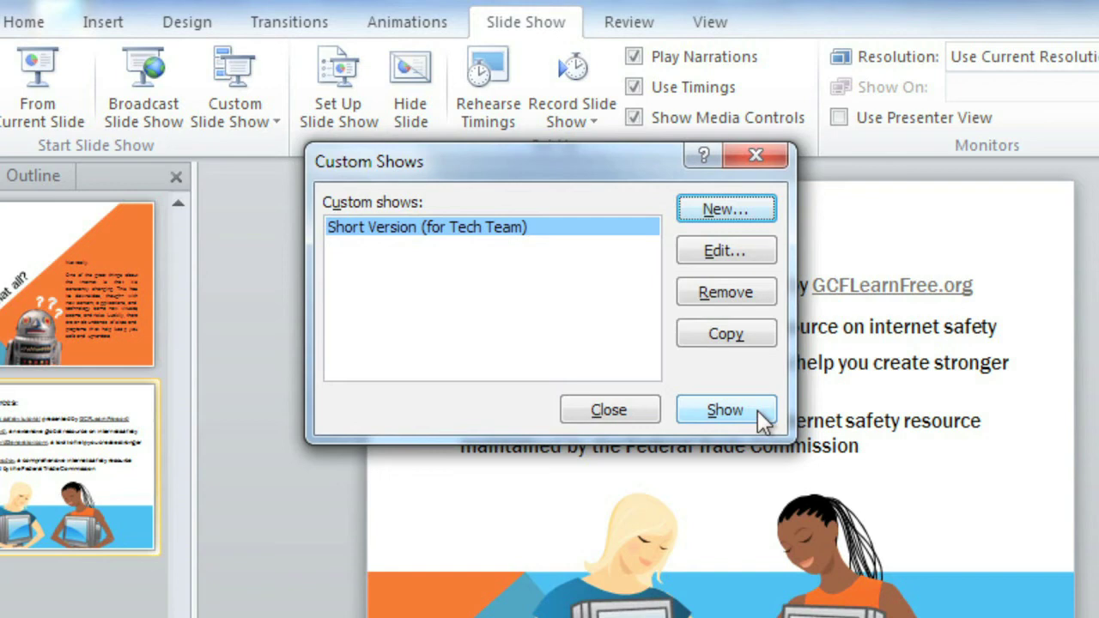
click(645, 409)
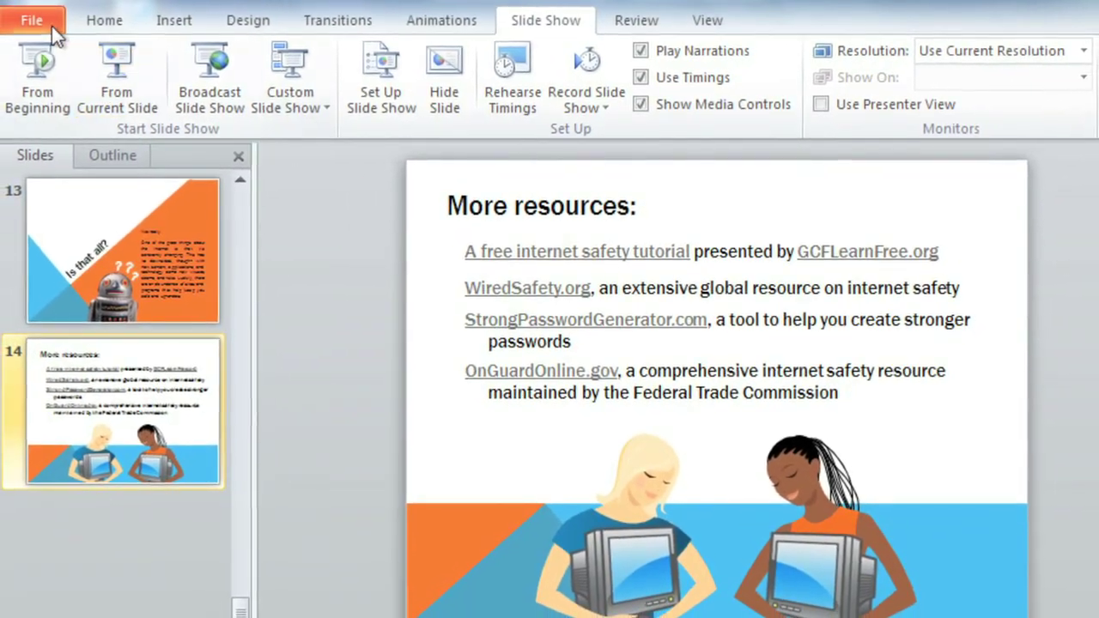
click(51, 24)
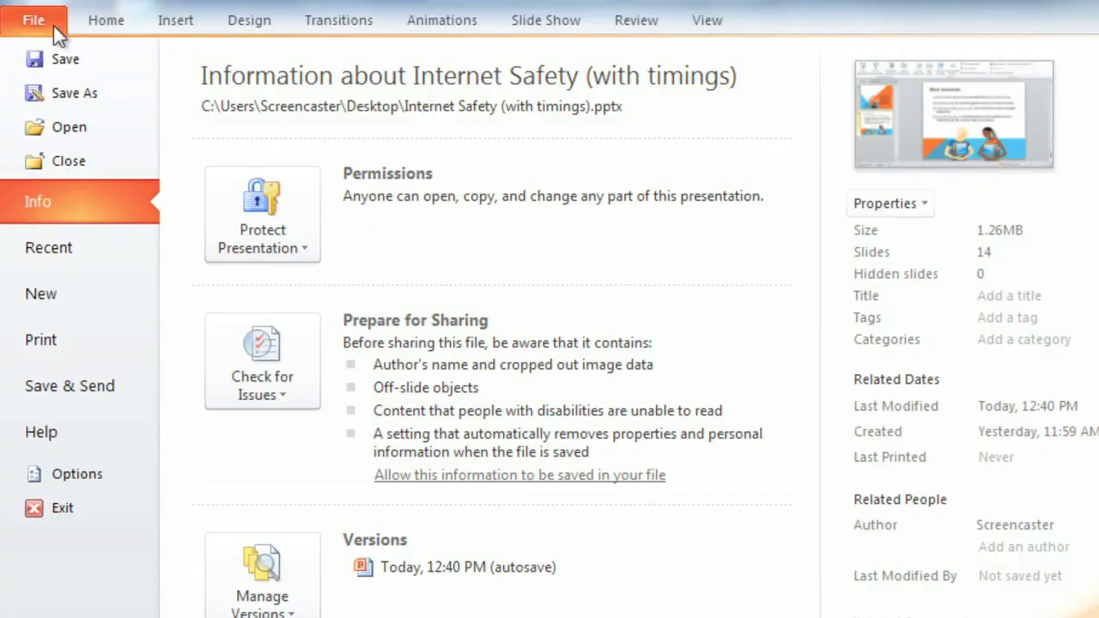
- Set the print layout to Handouts with 3 slides per page, then return to editing
click(106, 331)
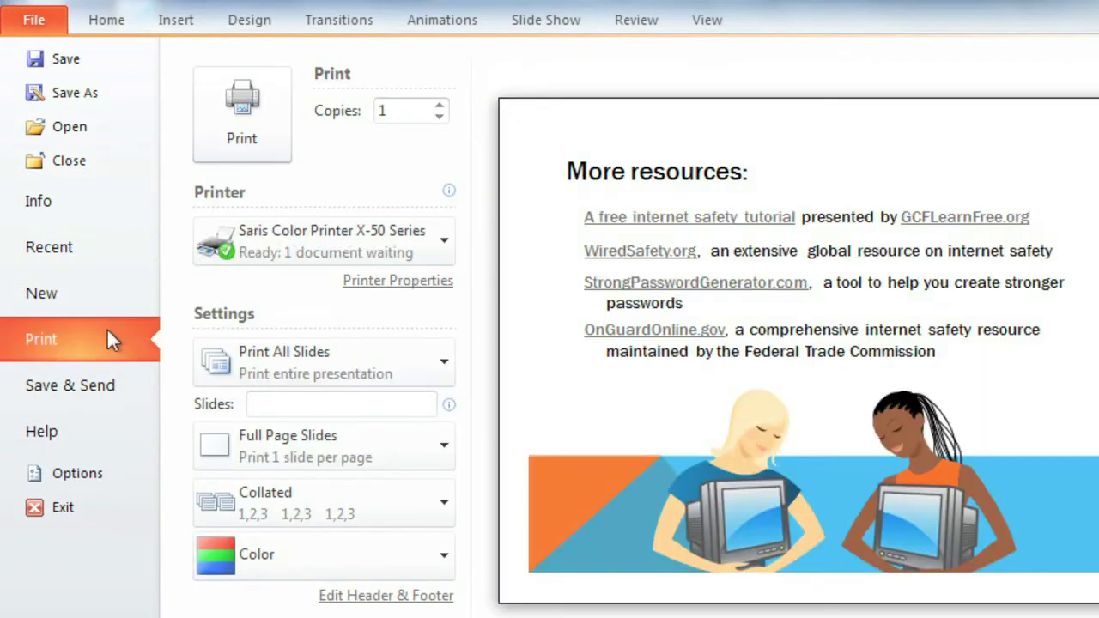
click(209, 448)
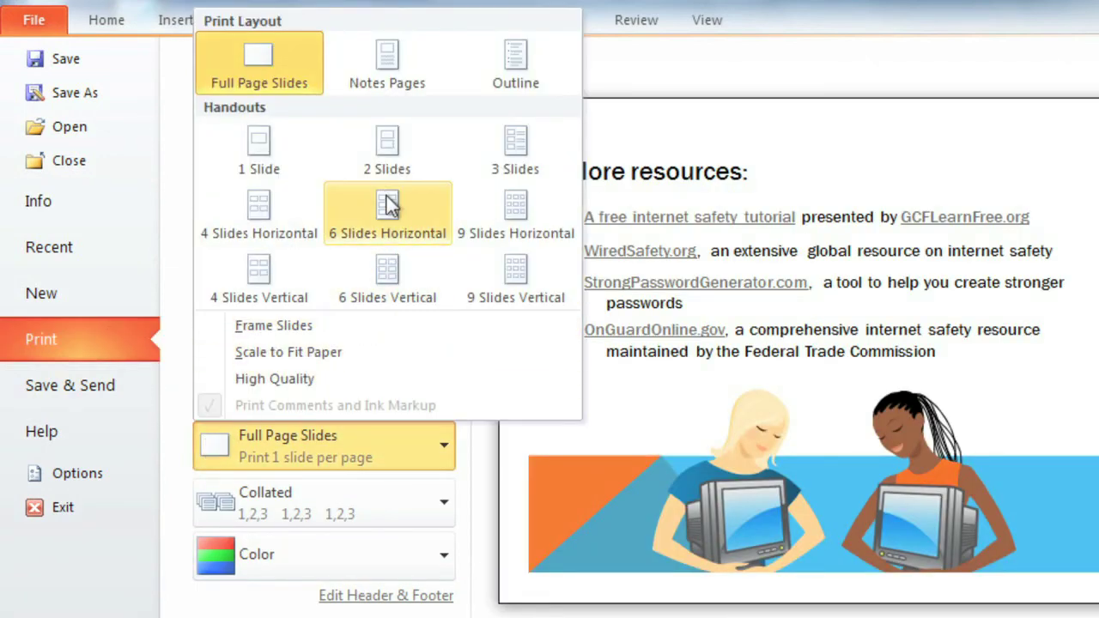
click(491, 162)
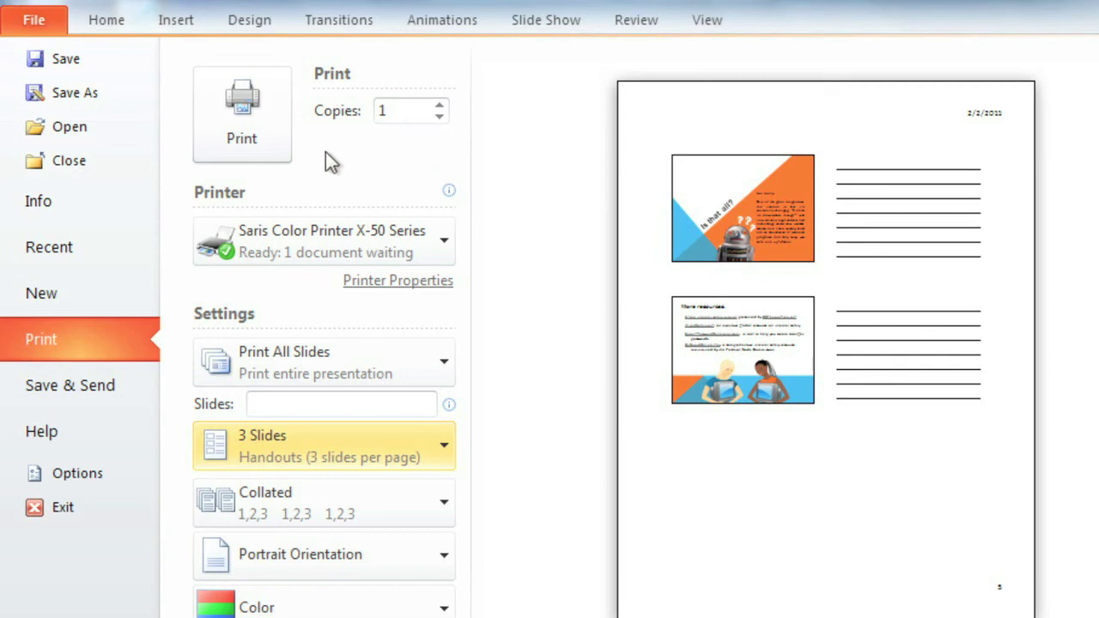
click(271, 144)
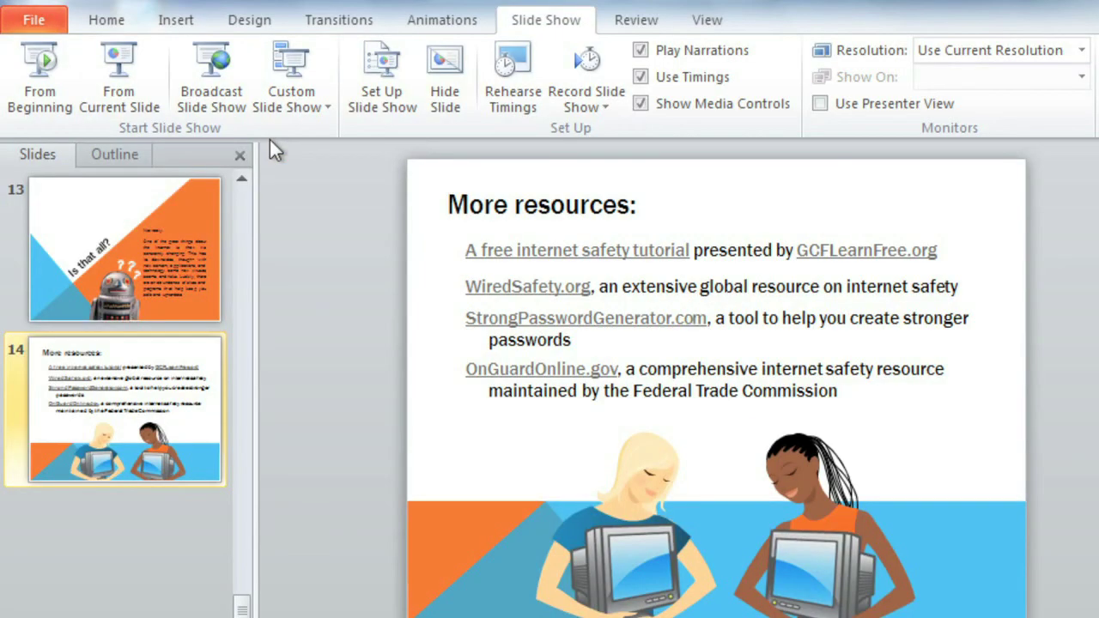